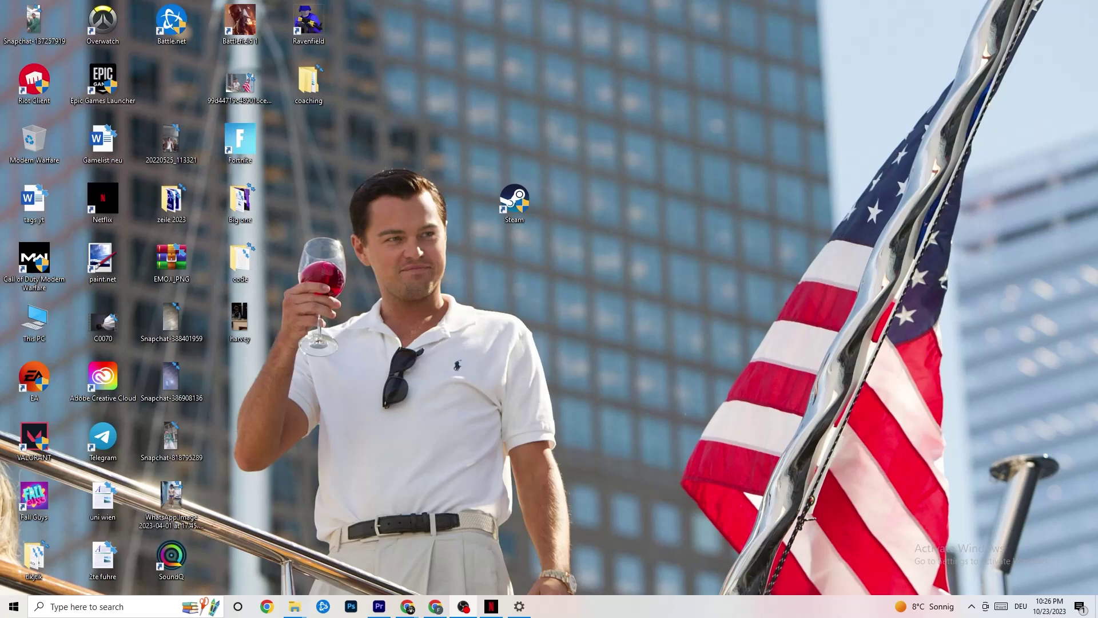
drag(515, 200, 444, 198)
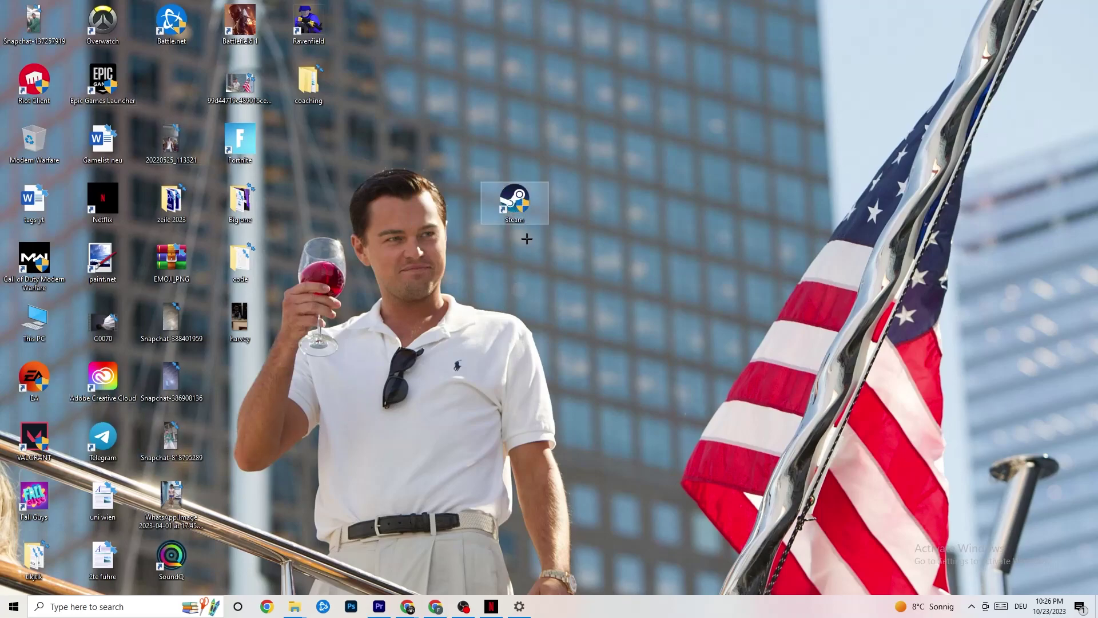
right_click(526, 201)
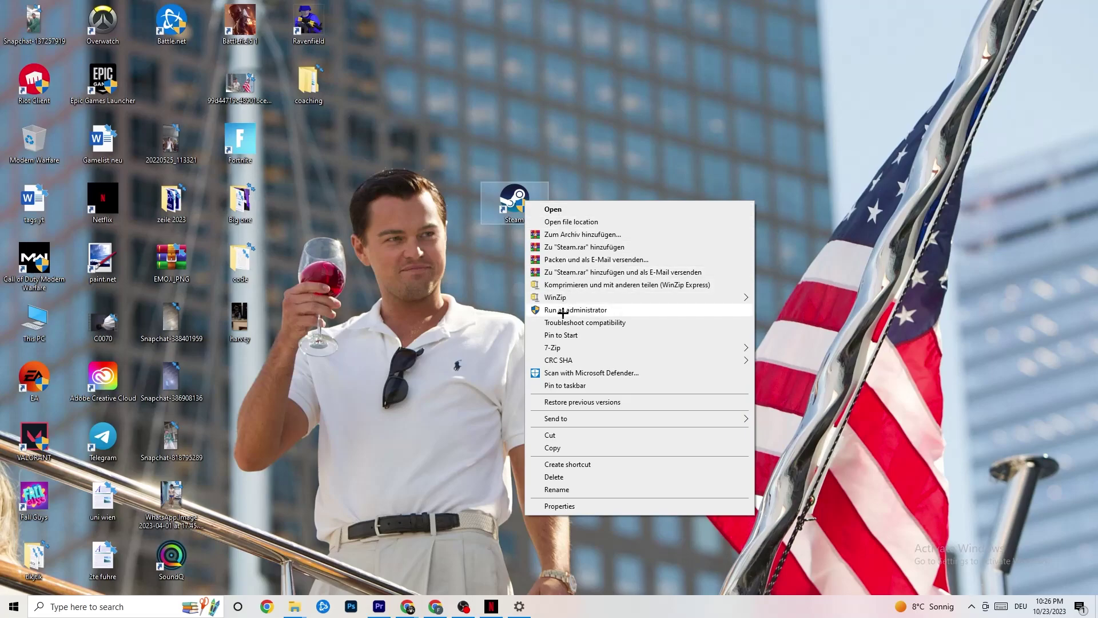
click(480, 304)
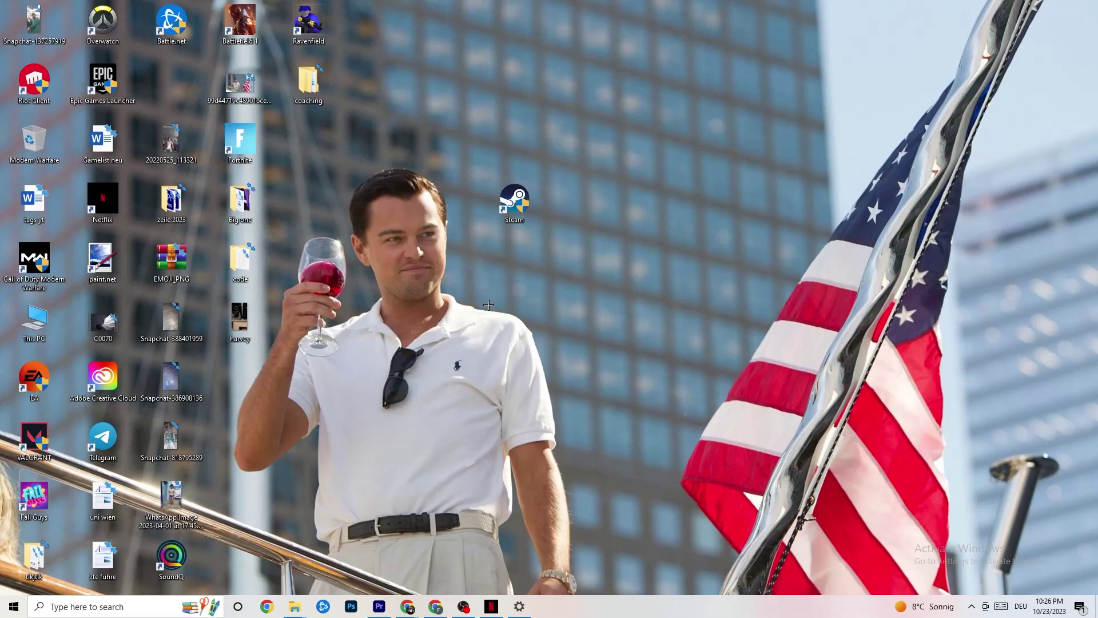
Review the compatibility settings of the desktop Steam shortcut, including the available compatibility modes, and close its properties with OK.
right_click(513, 204)
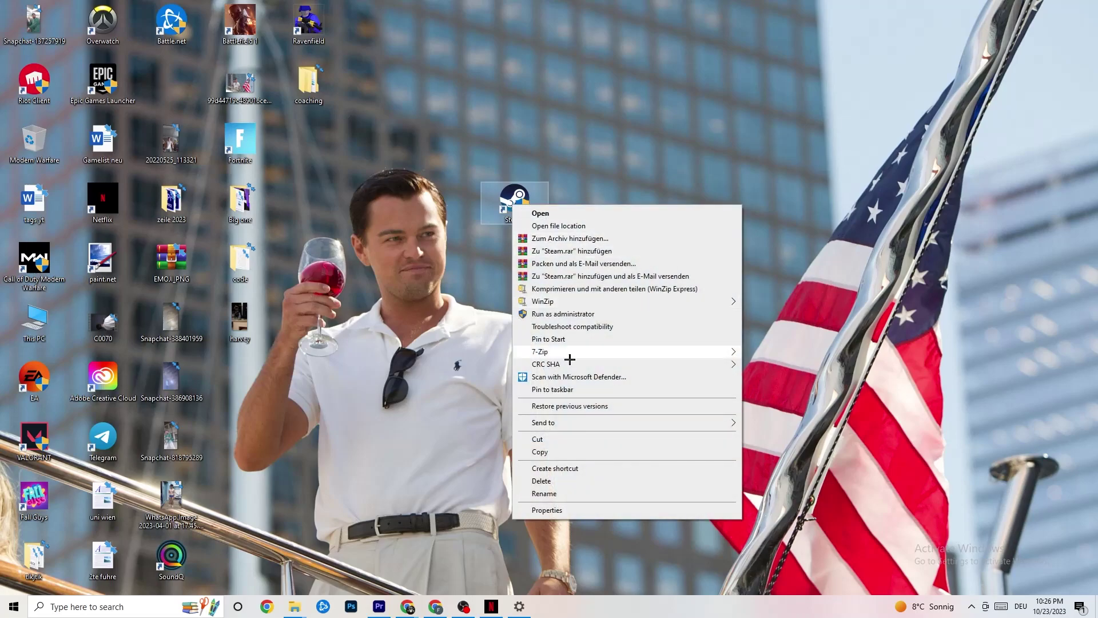
click(569, 510)
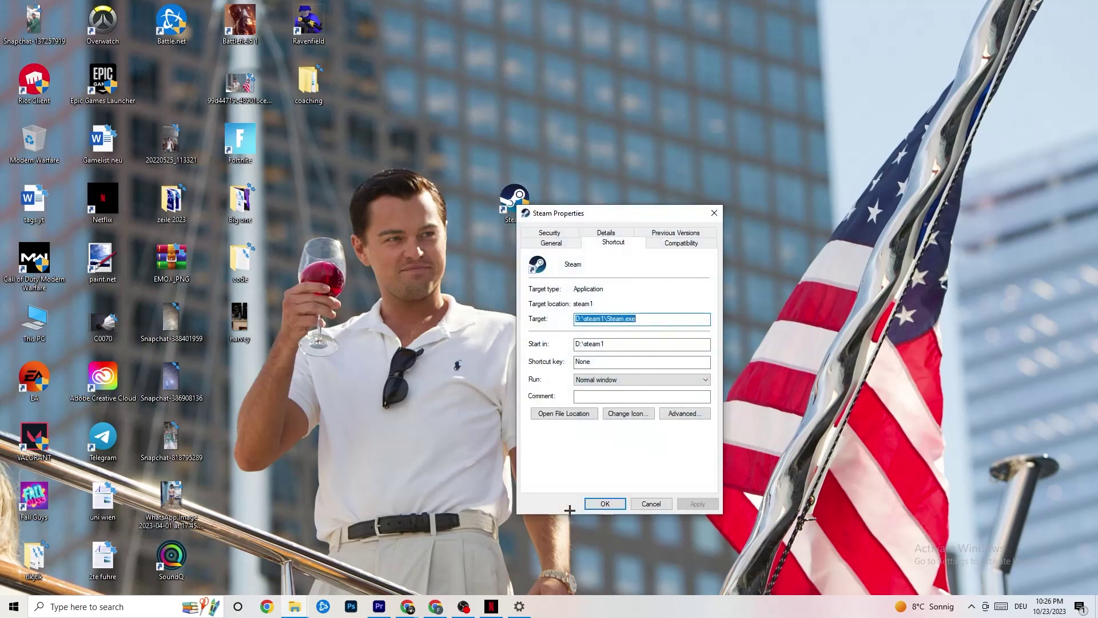
drag(598, 214, 544, 128)
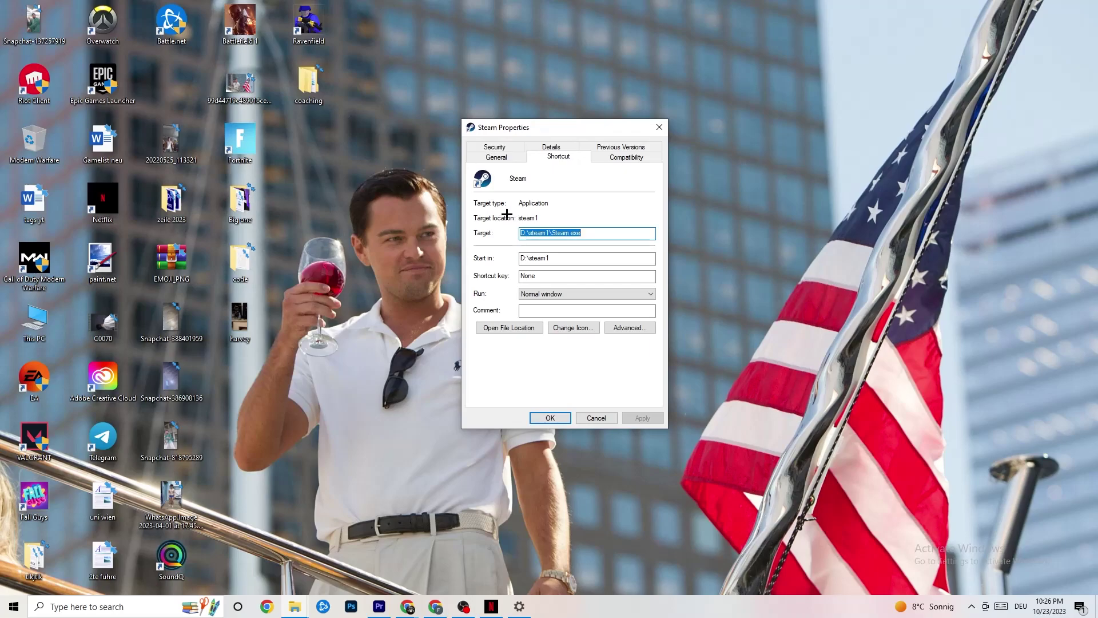
click(596, 155)
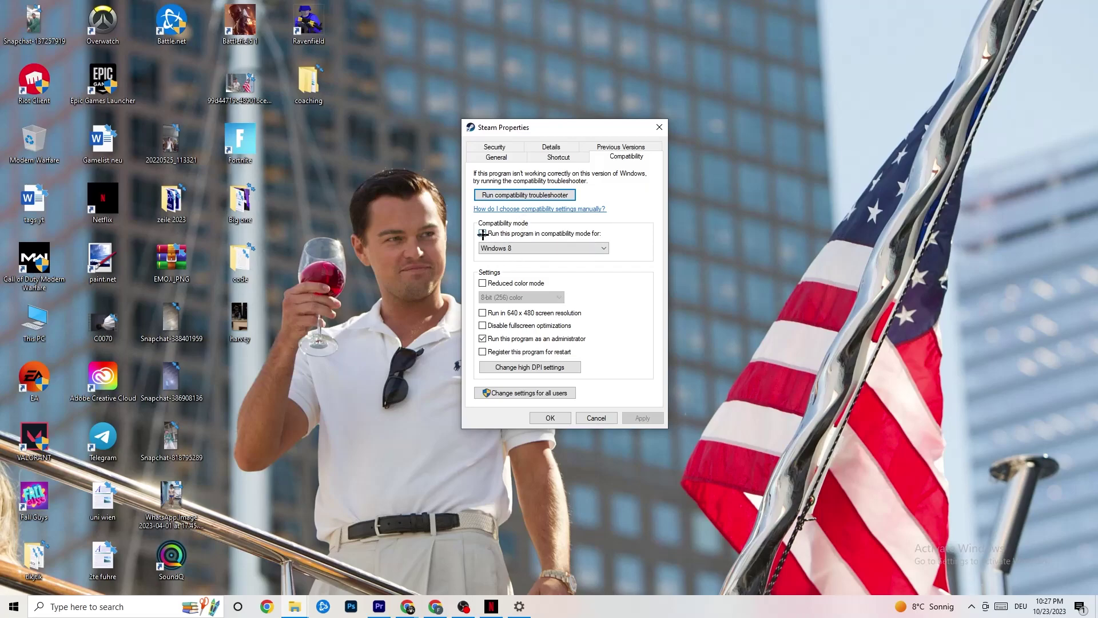
click(533, 248)
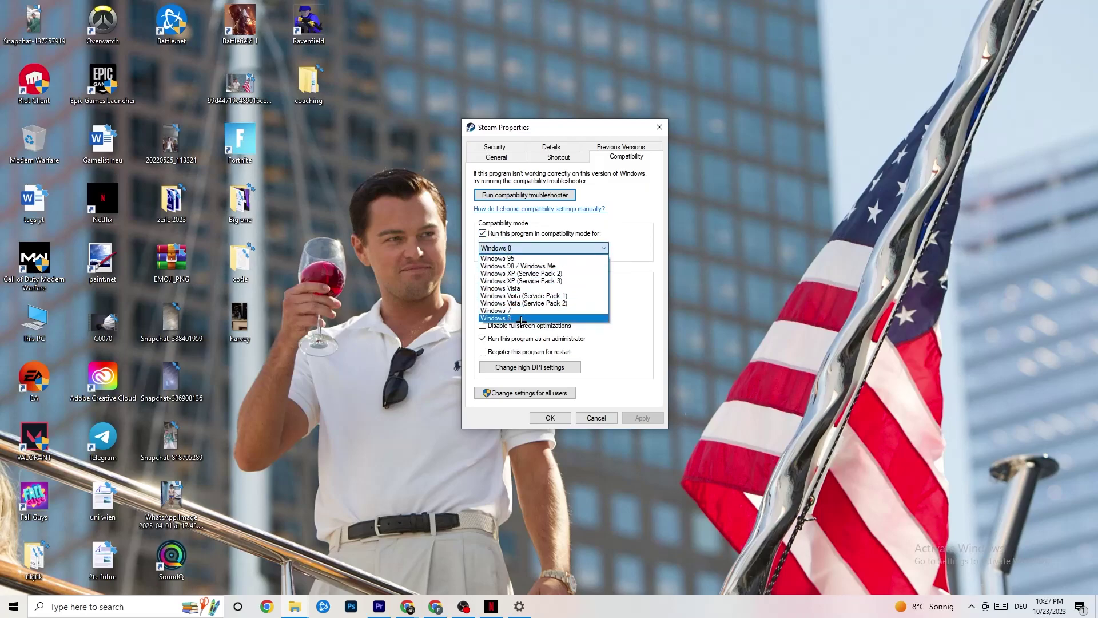
click(622, 268)
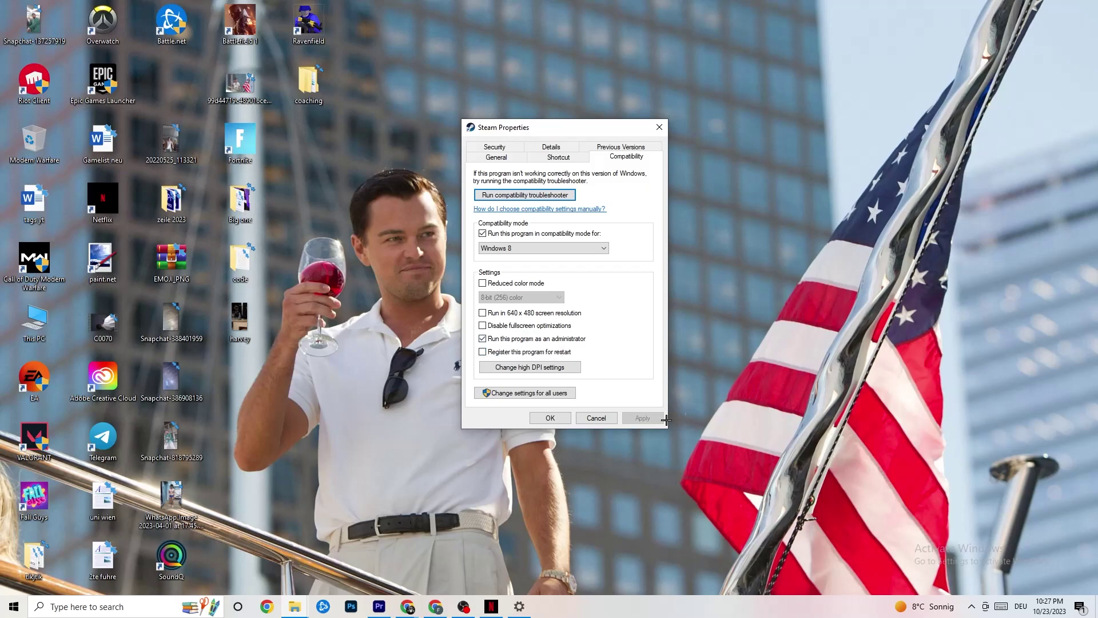
click(549, 418)
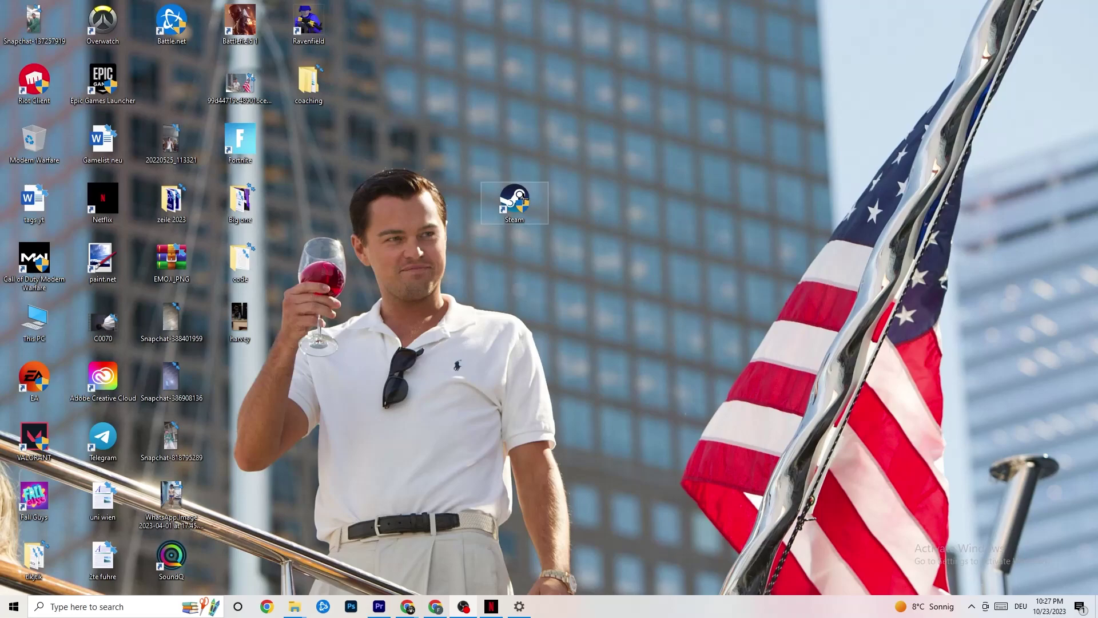
click(12, 608)
click(434, 471)
right_click(505, 209)
click(444, 324)
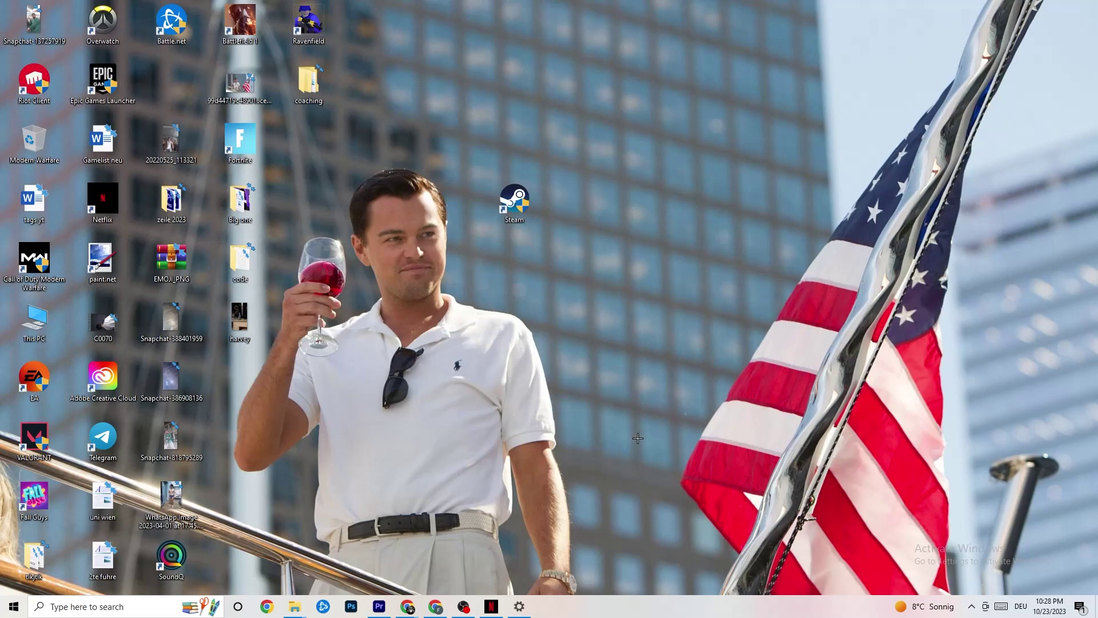
Open Task Manager maximized and look at the available actions for the Google Chrome process, including End task.
right_click(608, 614)
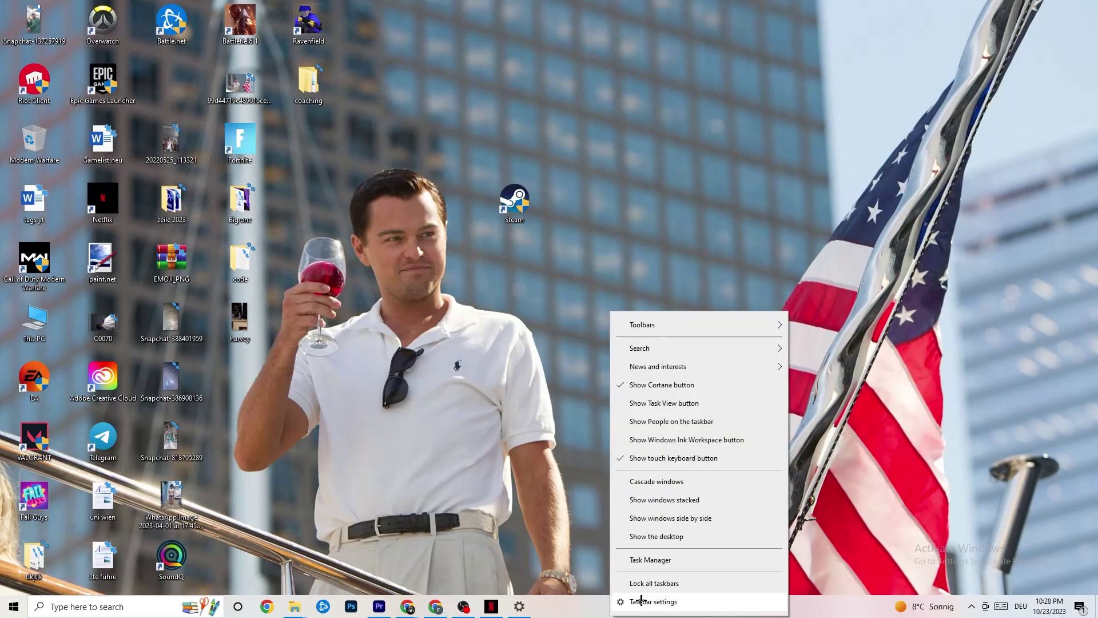
click(658, 559)
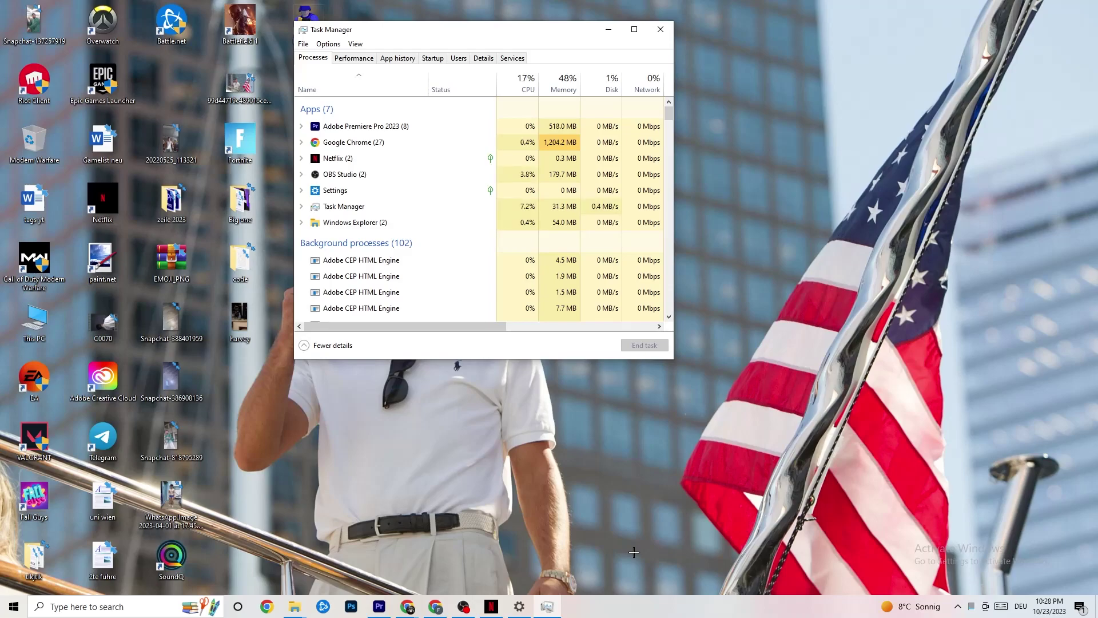
click(634, 29)
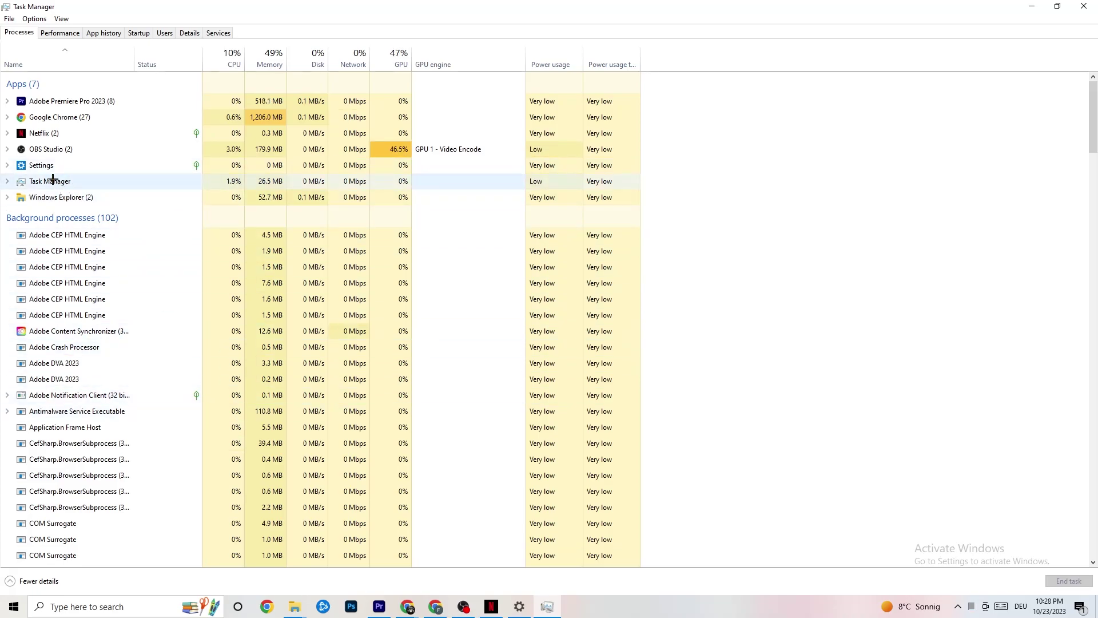
right_click(79, 117)
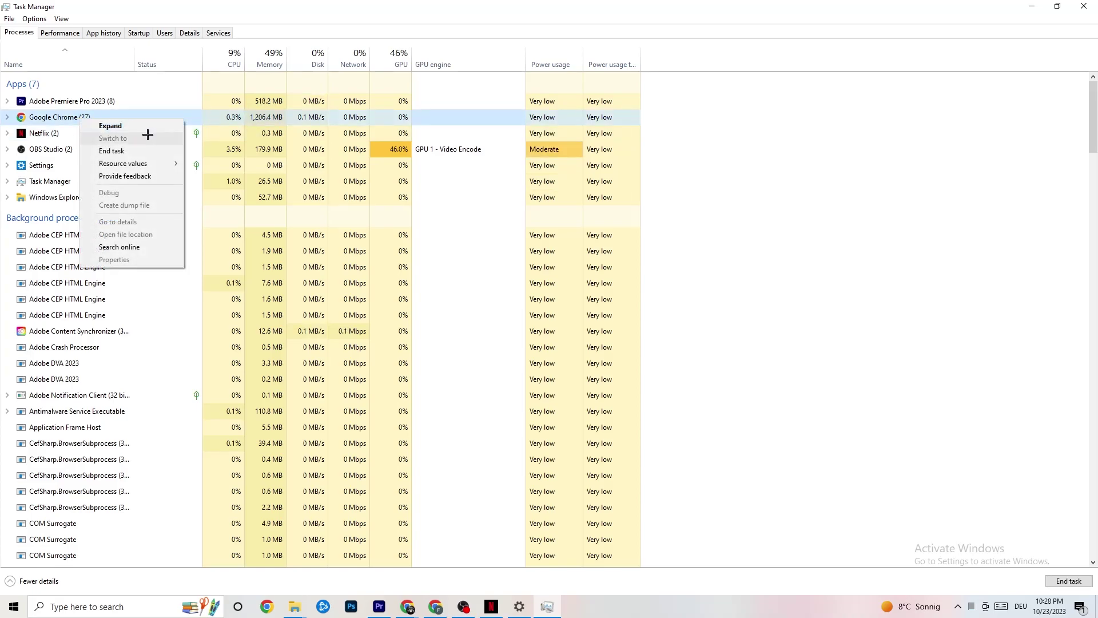
click(782, 137)
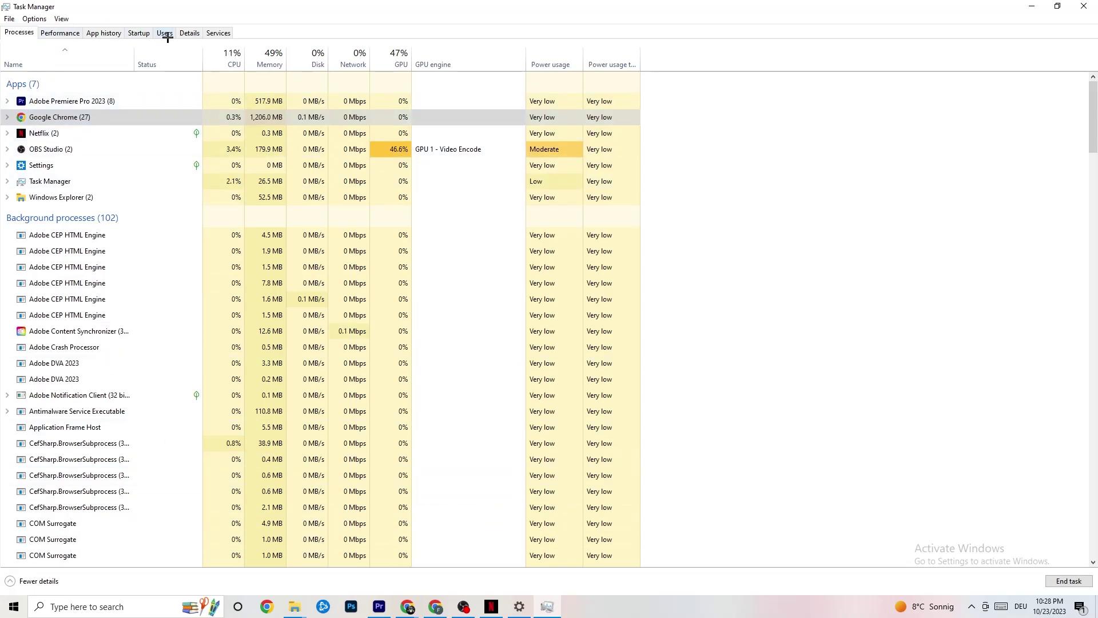
Look at the priority levels available for the Adobe Premiere Pro process in Task Manager's process details.
click(188, 32)
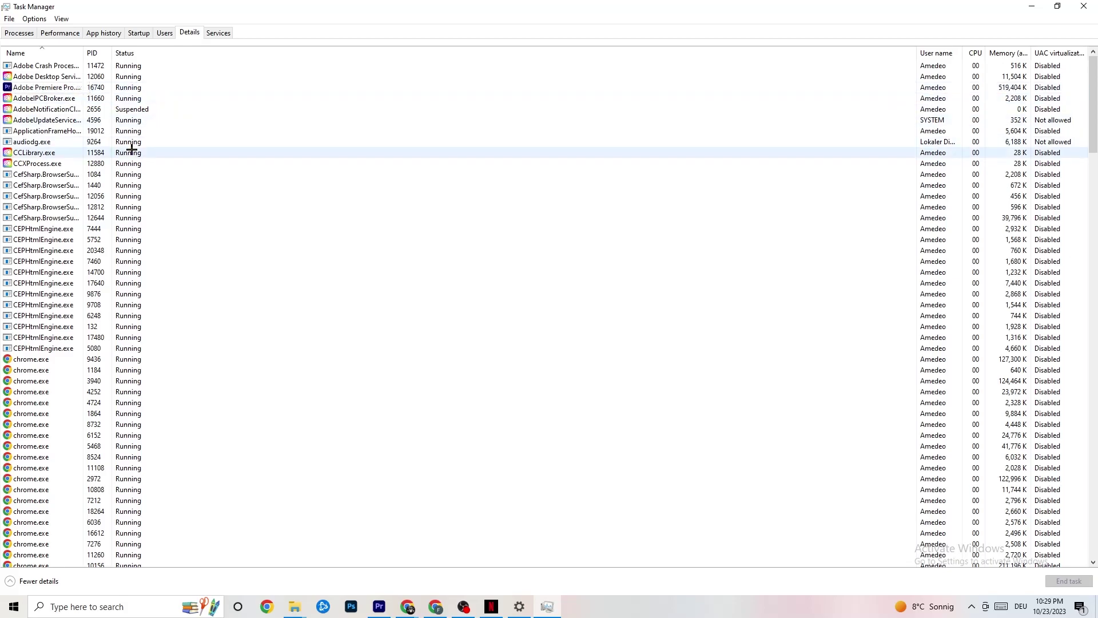
right_click(59, 89)
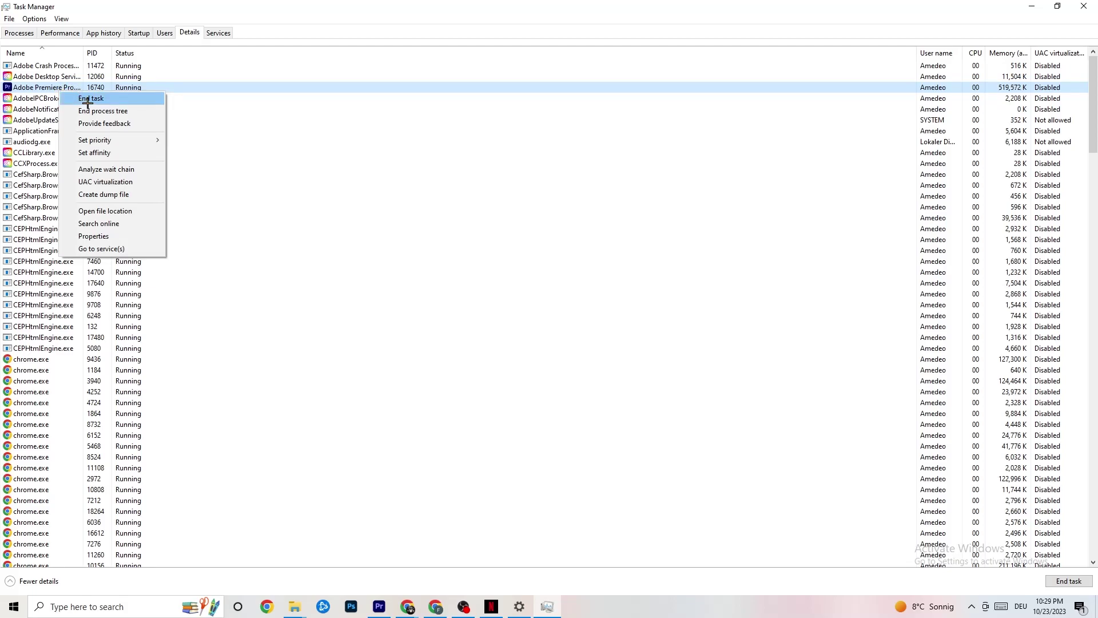
mouse_move(105, 140)
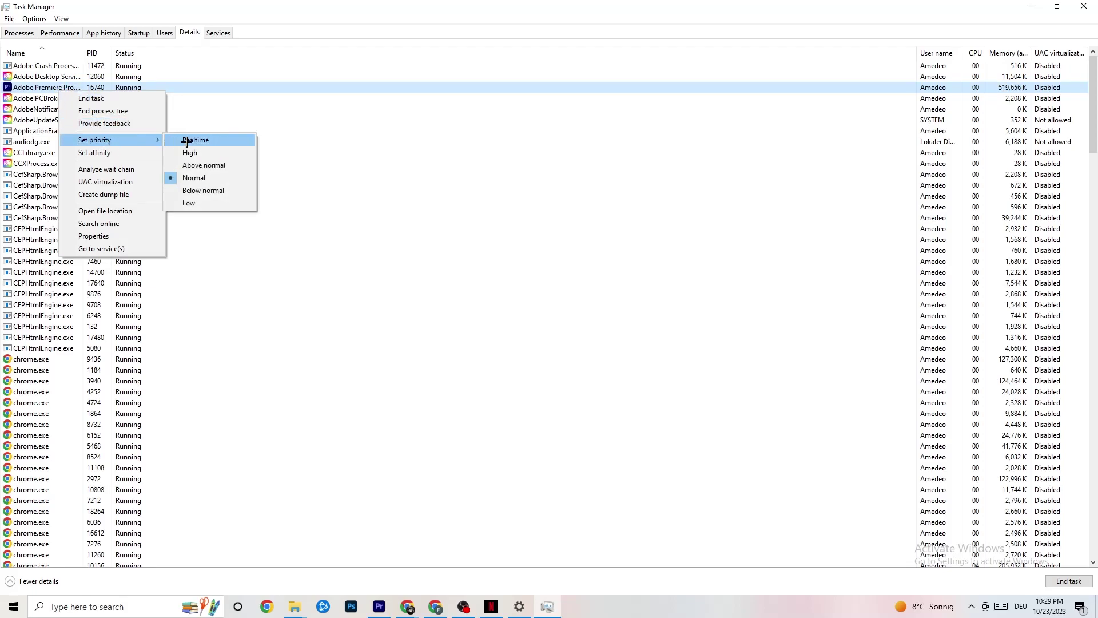
click(151, 135)
mouse_move(152, 136)
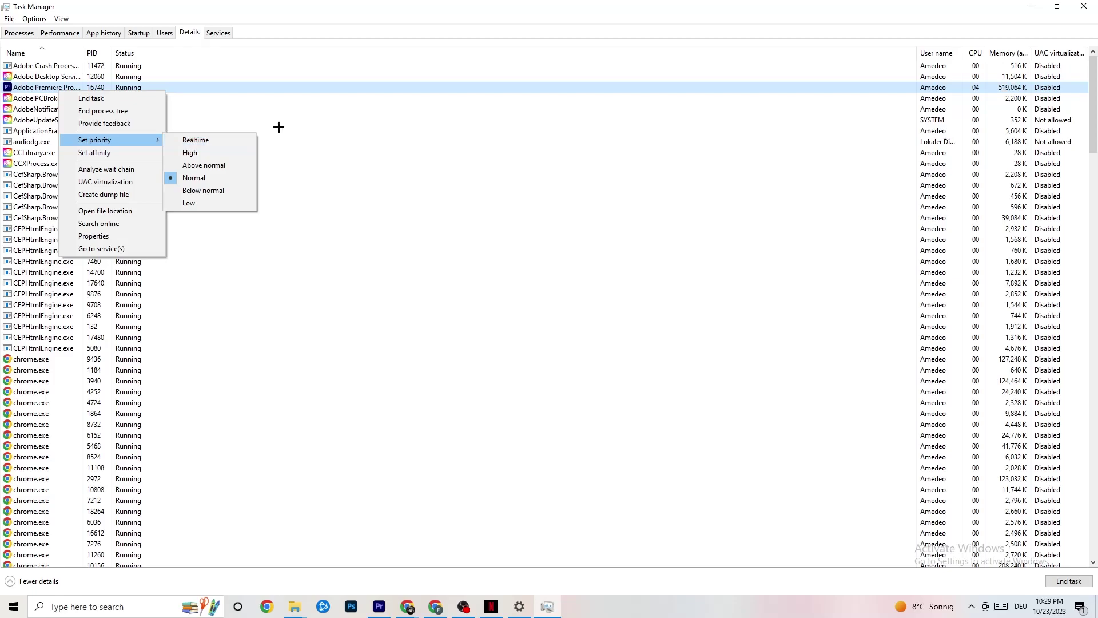
click(299, 120)
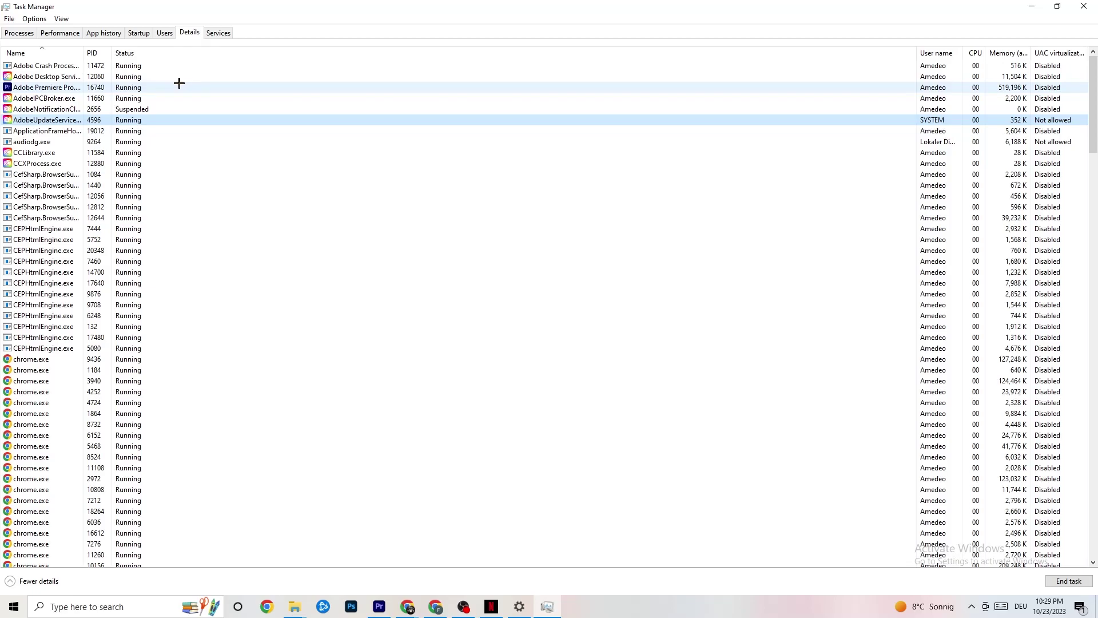
Look at the startup apps and the options for Razer Synapse, including Disable, and close Task Manager.
click(139, 32)
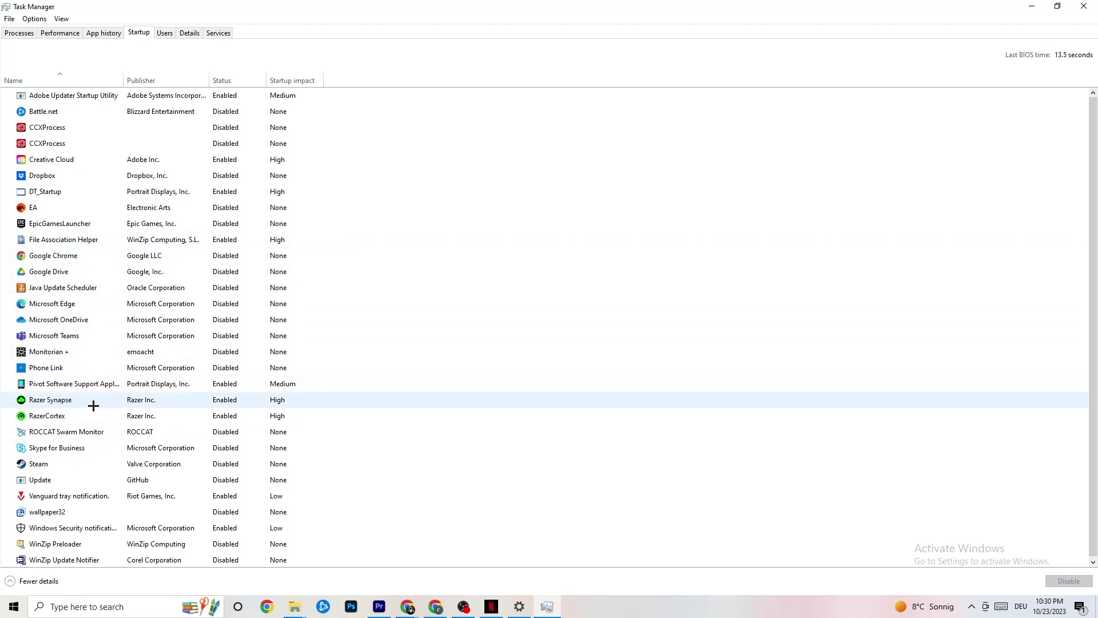
right_click(221, 400)
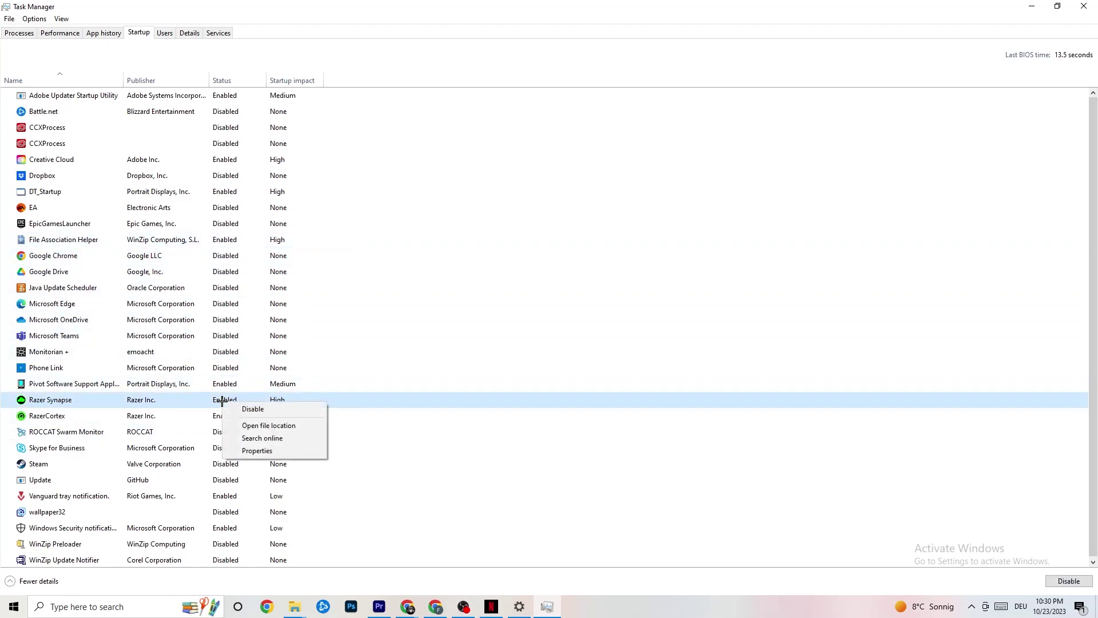
click(567, 58)
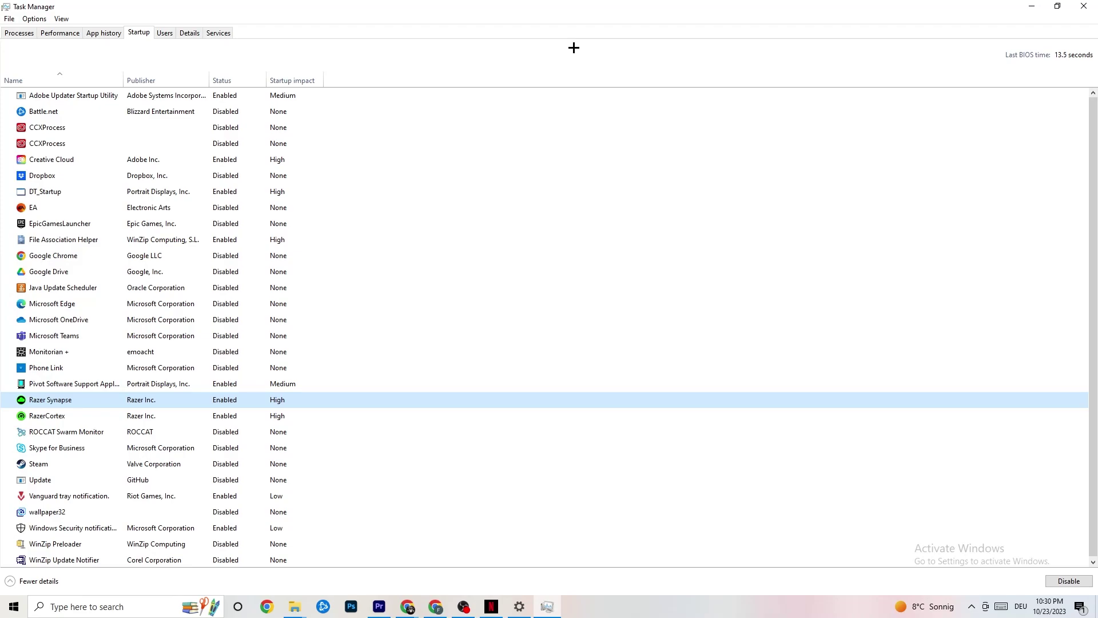
click(1083, 6)
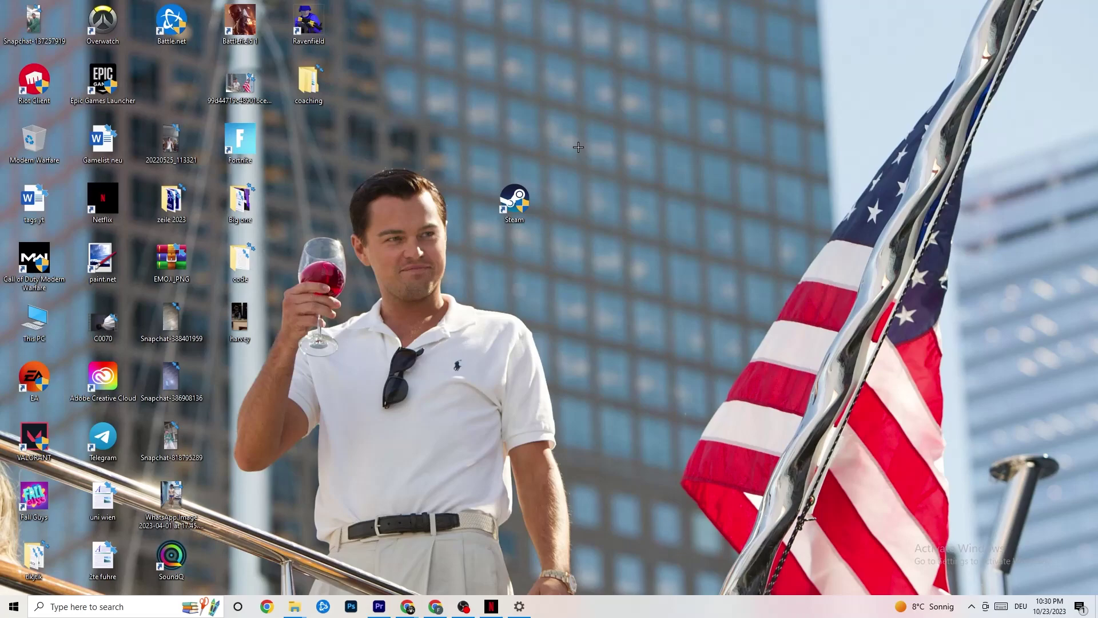
Open the Windows display settings and look at the scaling choices for text, apps and other items.
click(8, 611)
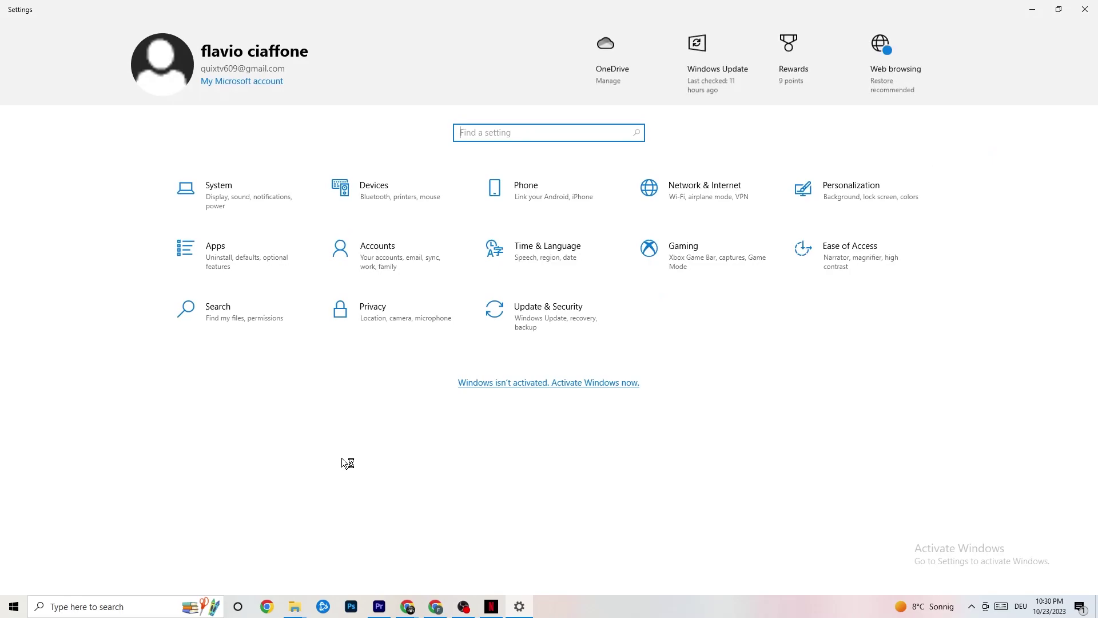
click(240, 193)
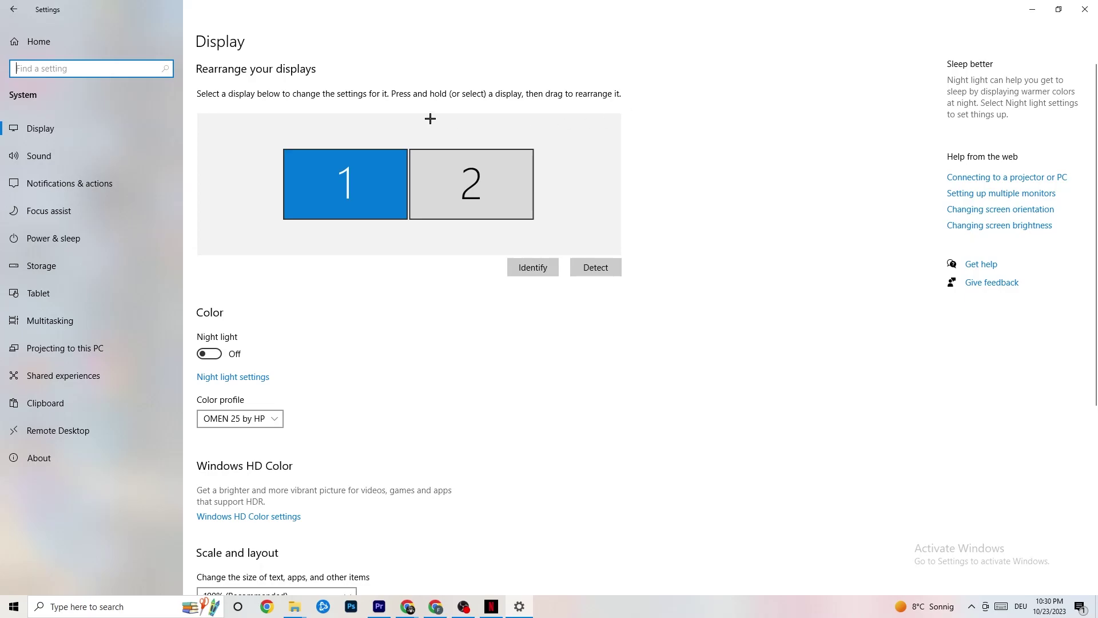
scroll(534, 129, down, 5)
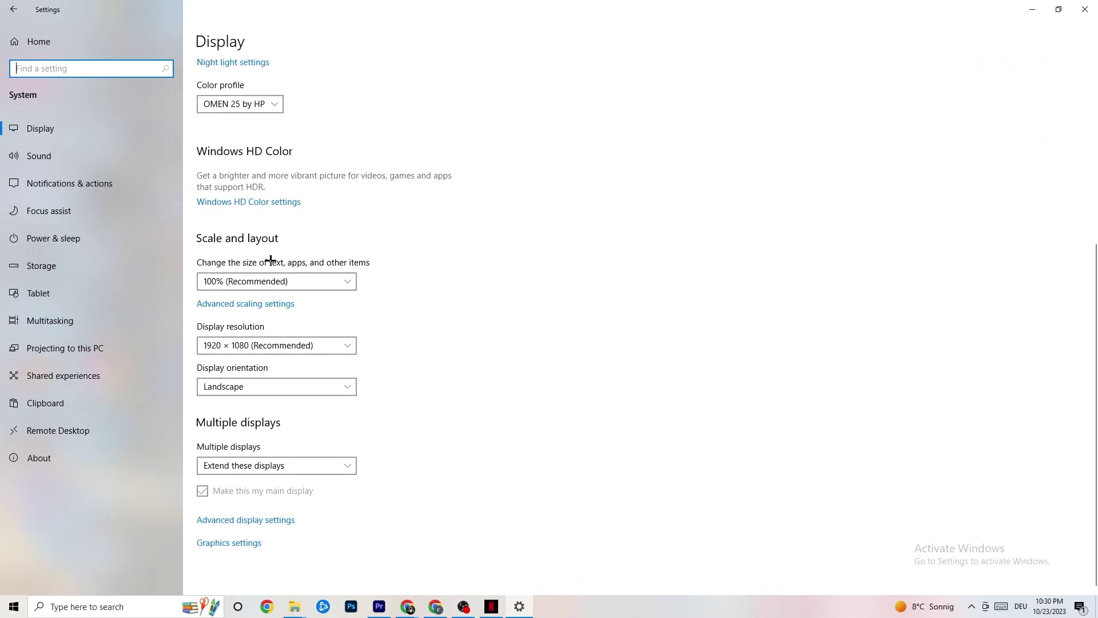
click(319, 280)
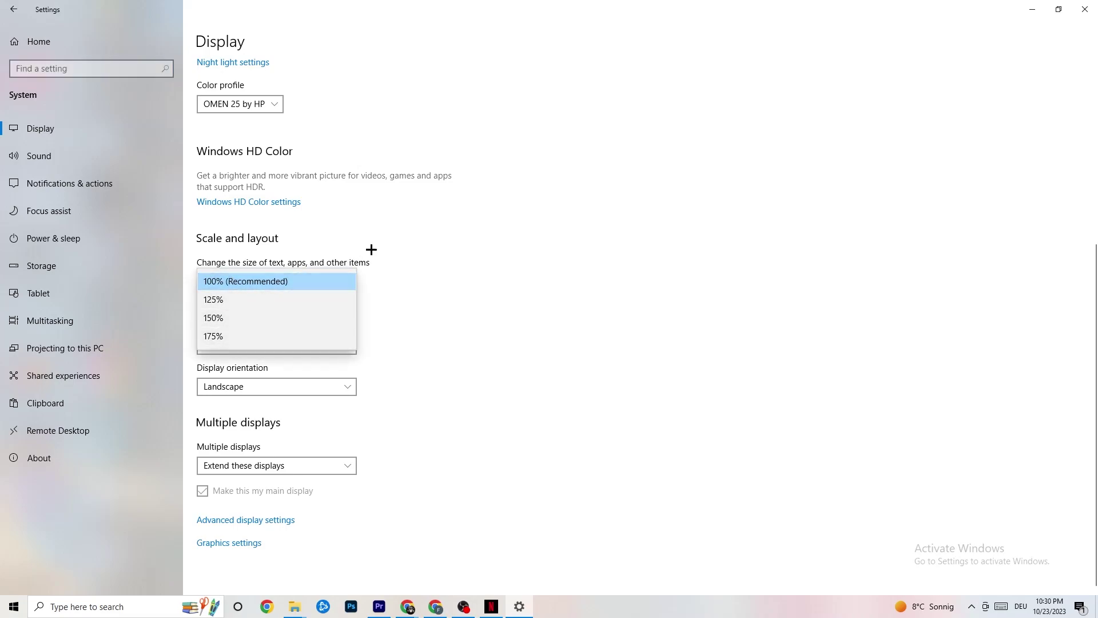
click(438, 224)
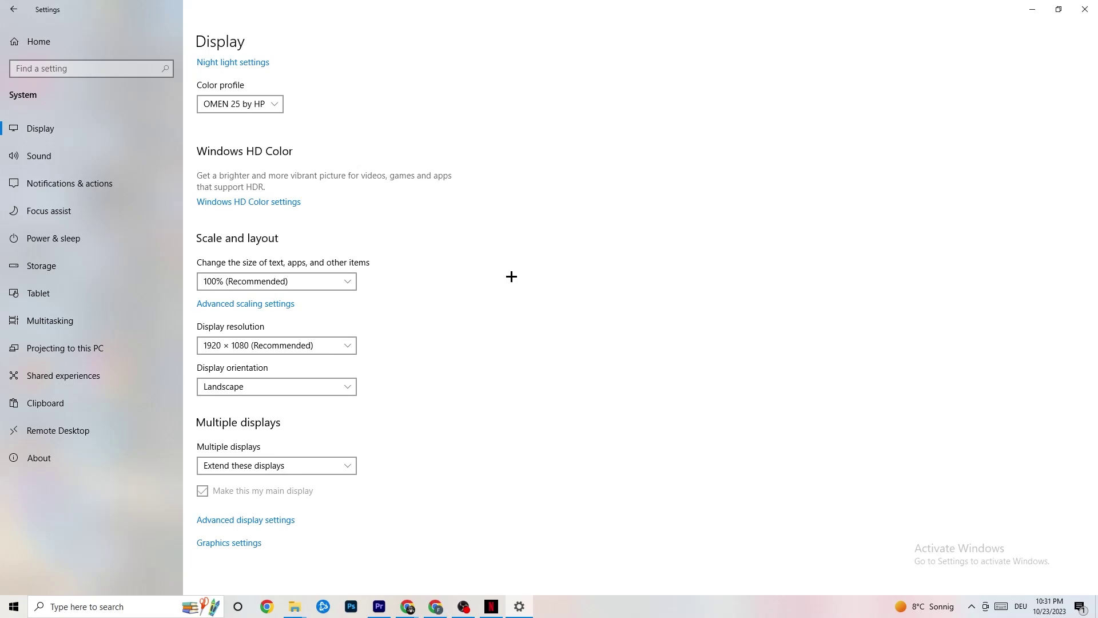
View the power plans offered in the additional power settings and close the Power Options window.
click(68, 237)
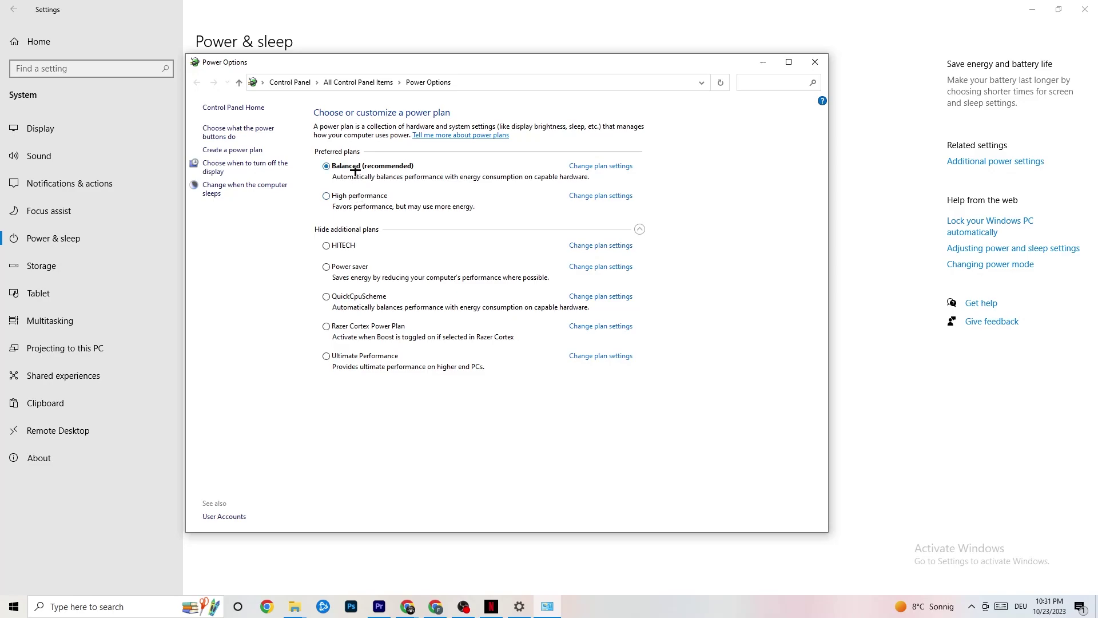
click(815, 62)
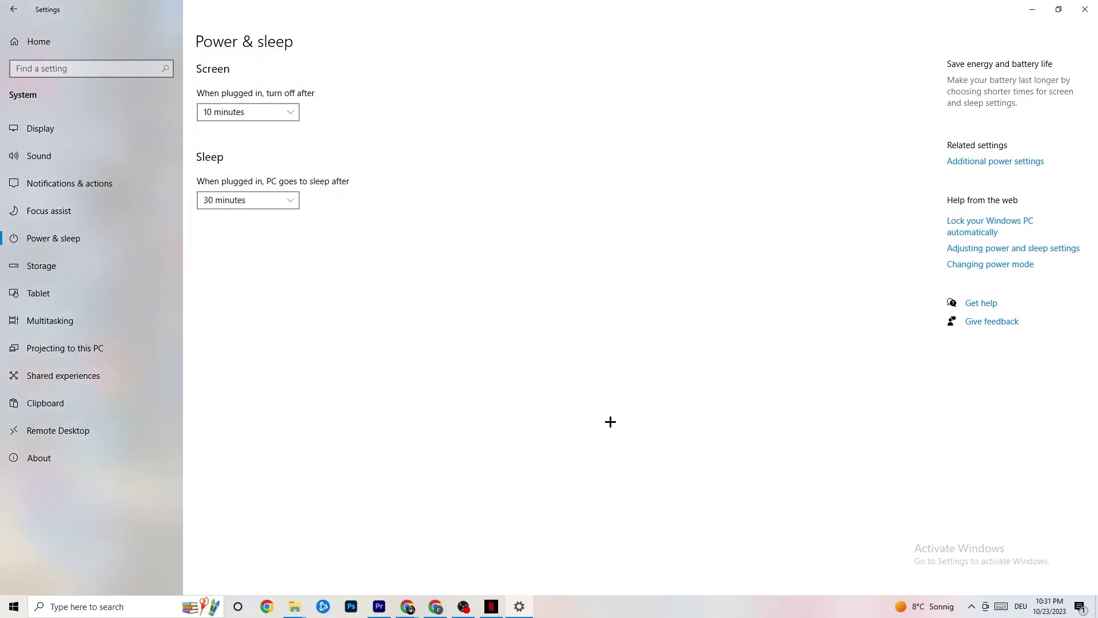
Check the Storage Sense configuration, including how often it runs, and return to the Settings home page.
click(86, 266)
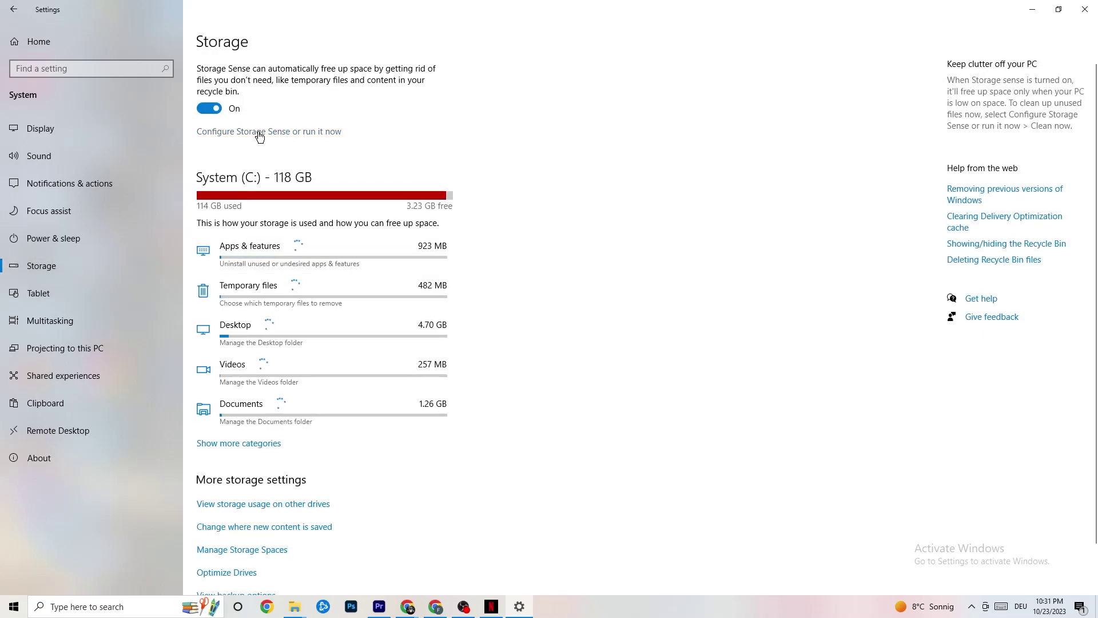
click(259, 131)
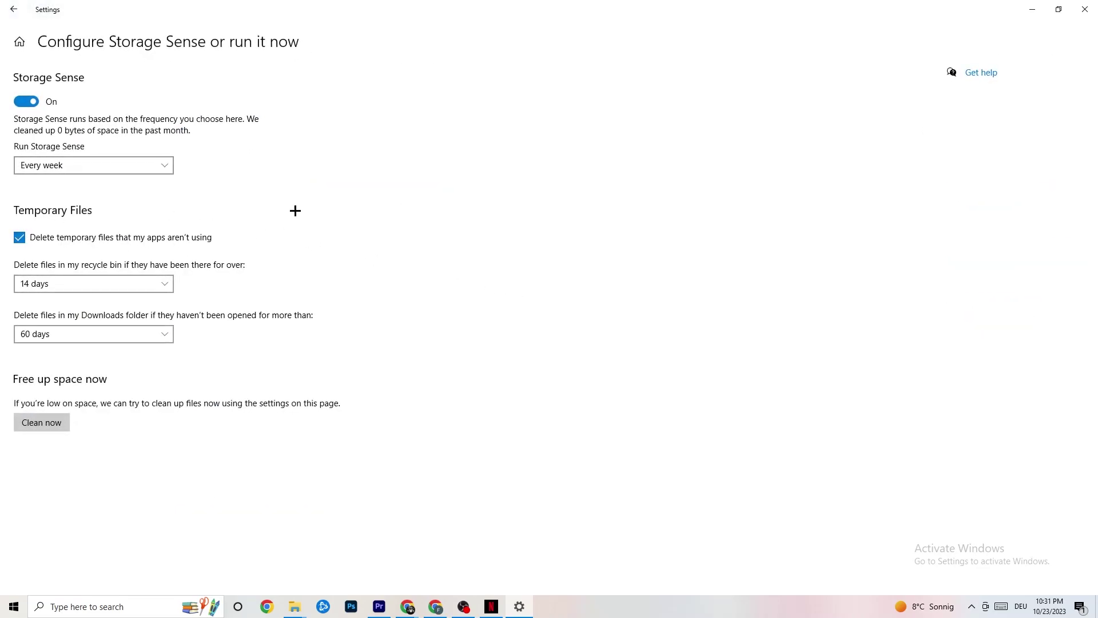
click(122, 167)
click(123, 166)
click(132, 165)
click(132, 166)
click(10, 4)
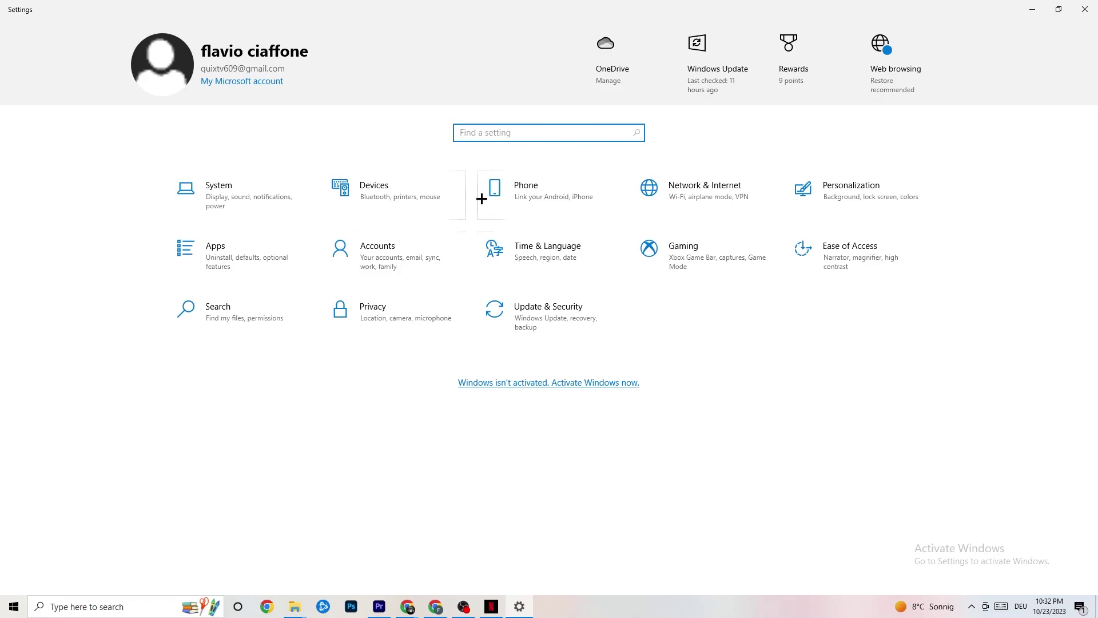
Review the Xbox Game Bar, Captures and Game Mode pages in the Gaming settings and return to the Settings home page.
click(731, 262)
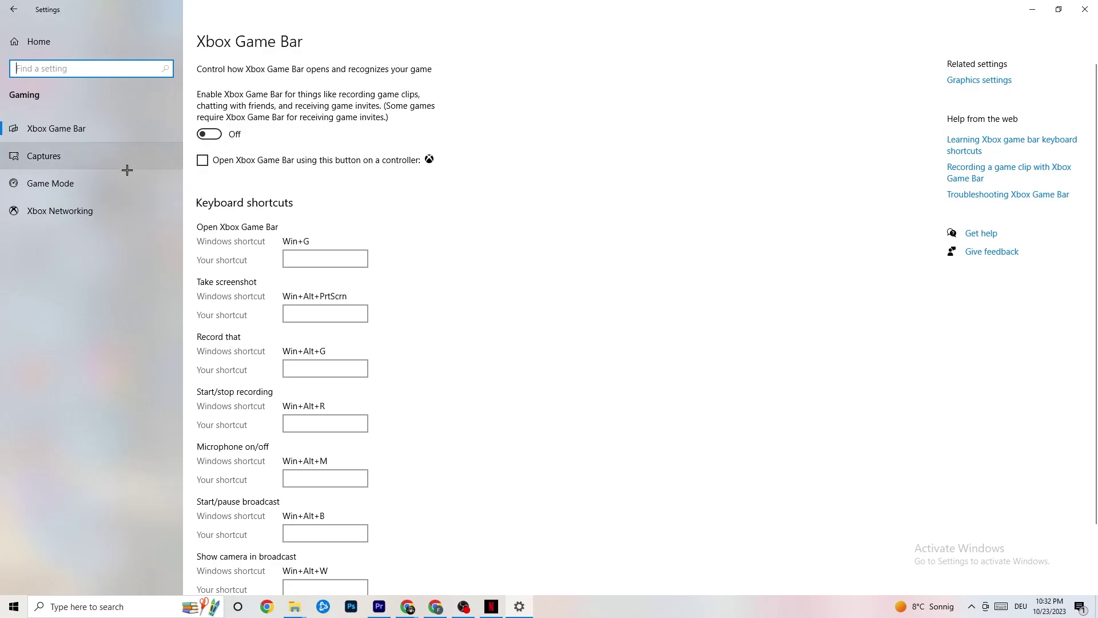
click(88, 155)
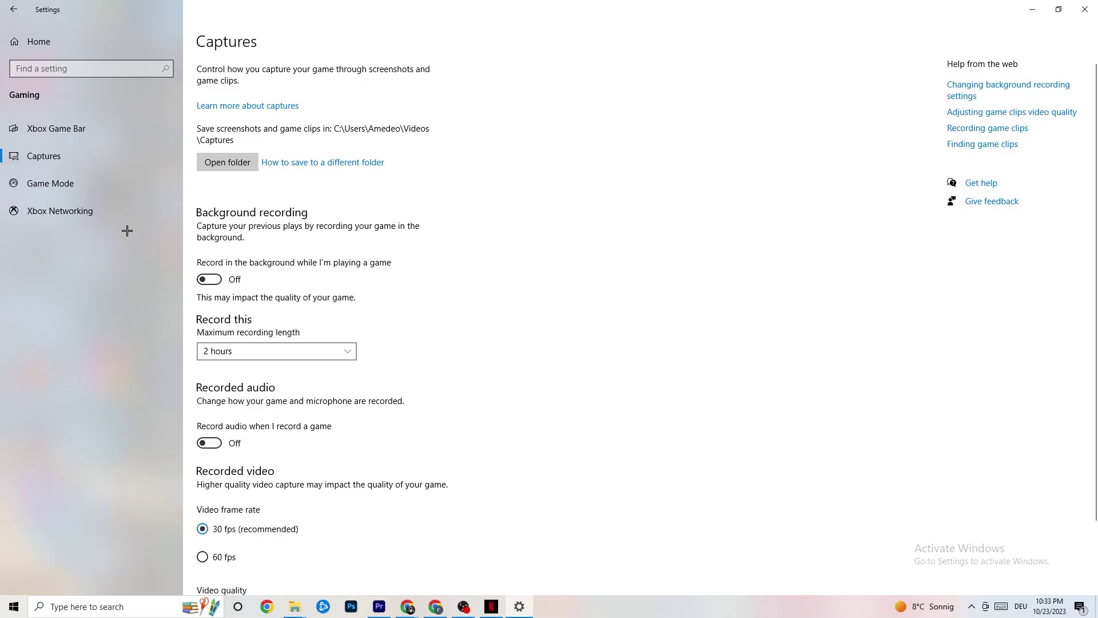
click(101, 184)
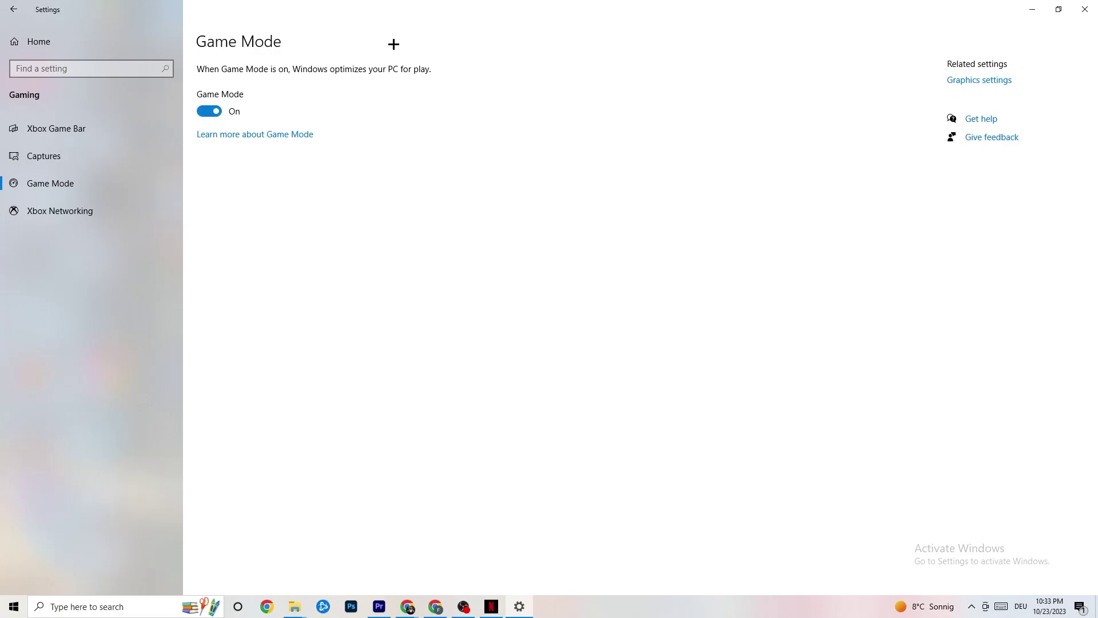
key(alt+Left)
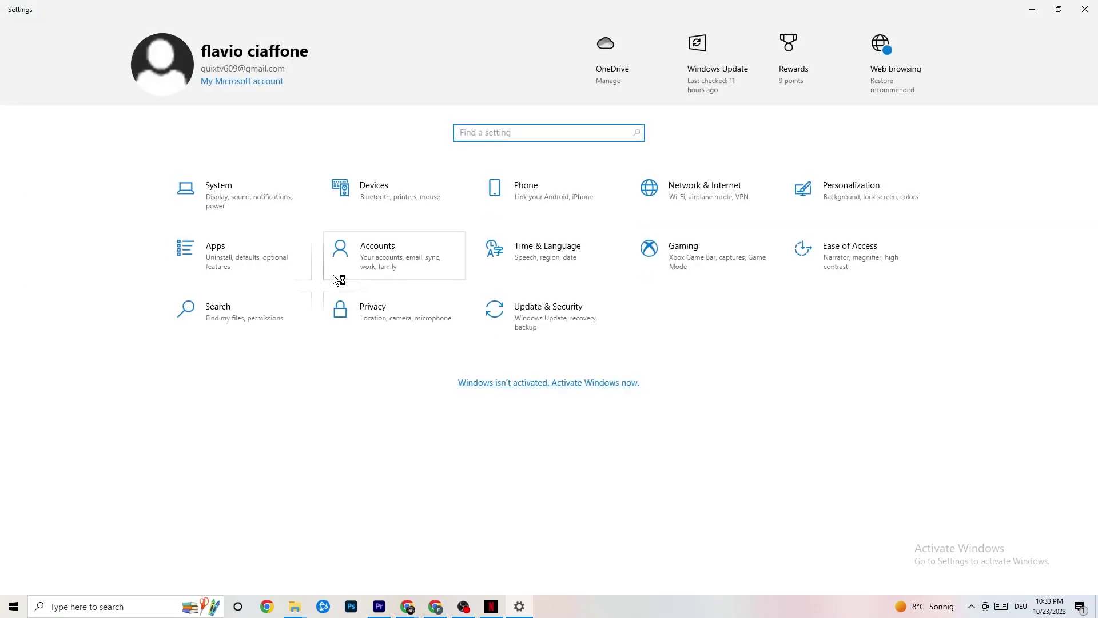
Check the Windows Update and Troubleshoot pages under Update & Security and close the Settings window.
click(576, 326)
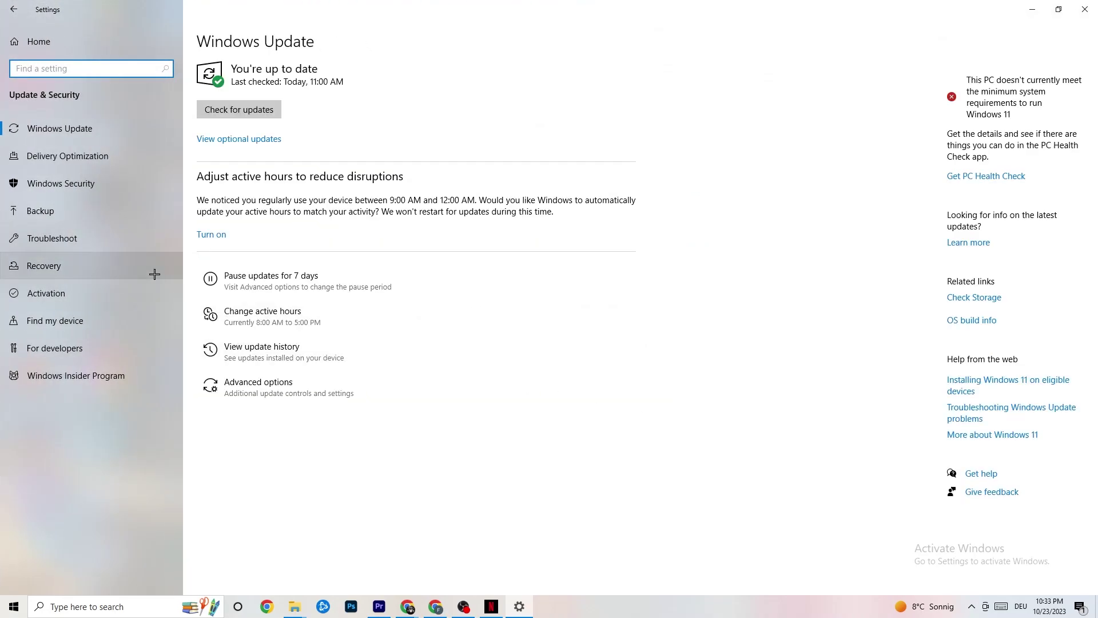
click(65, 232)
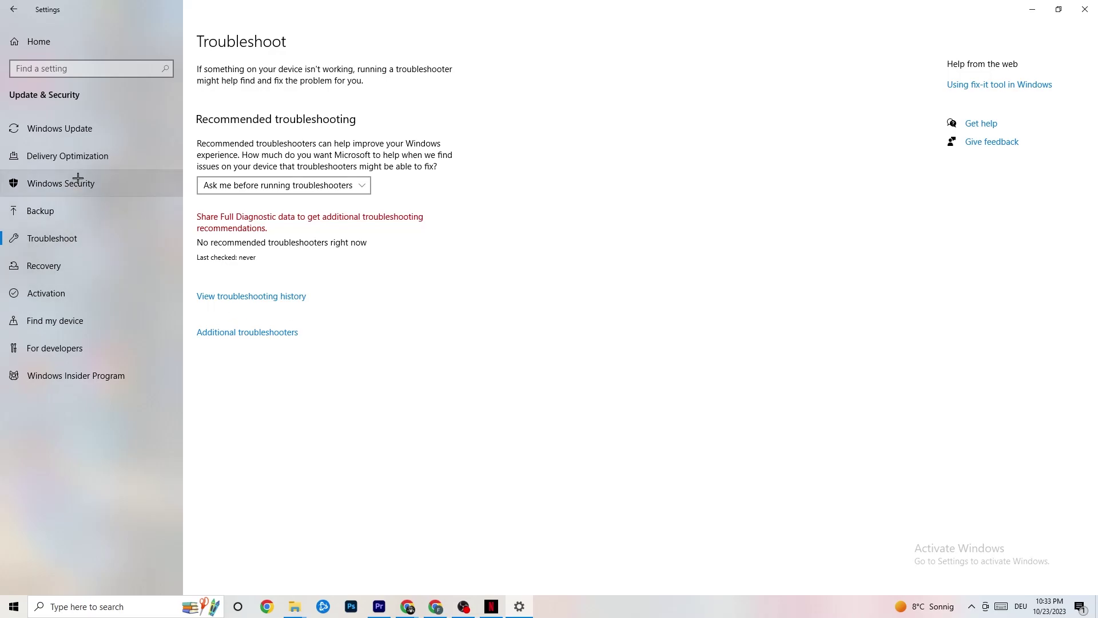
click(87, 133)
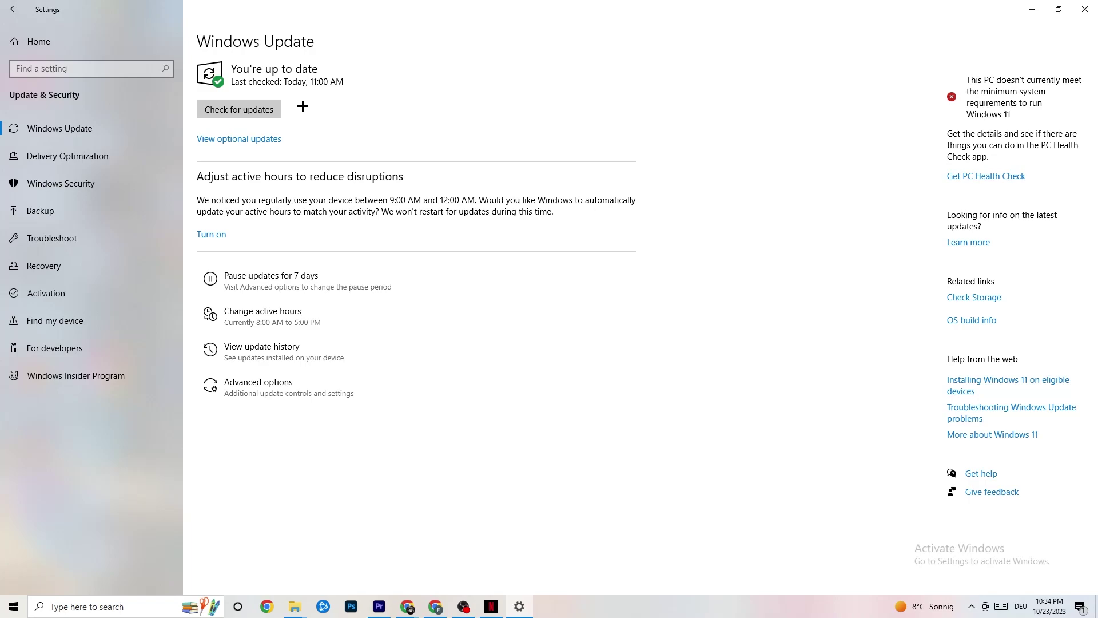
click(1073, 12)
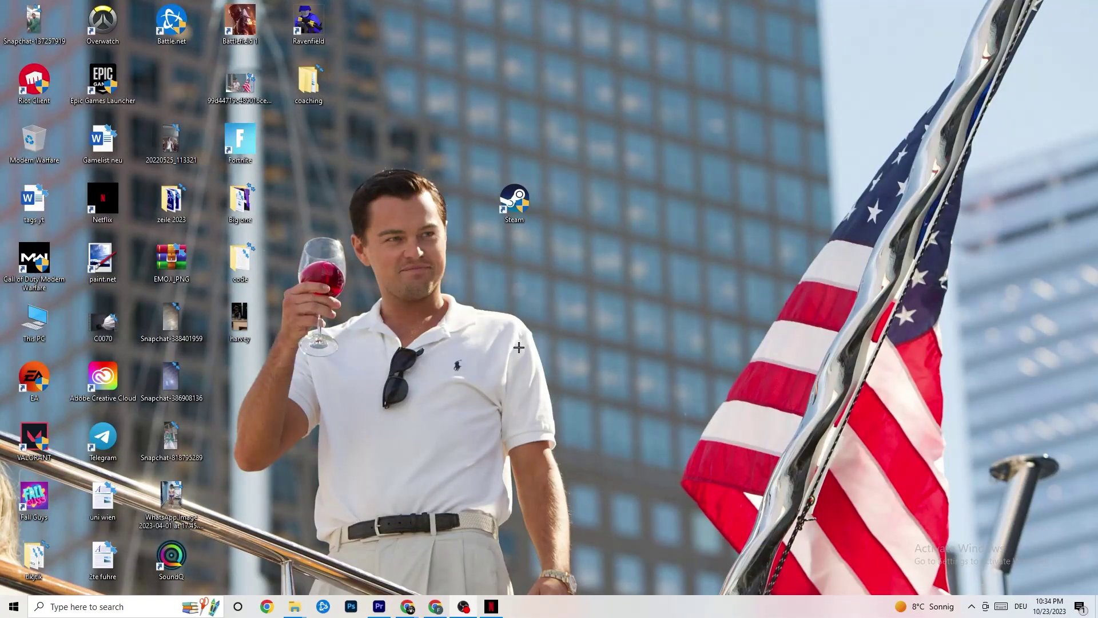